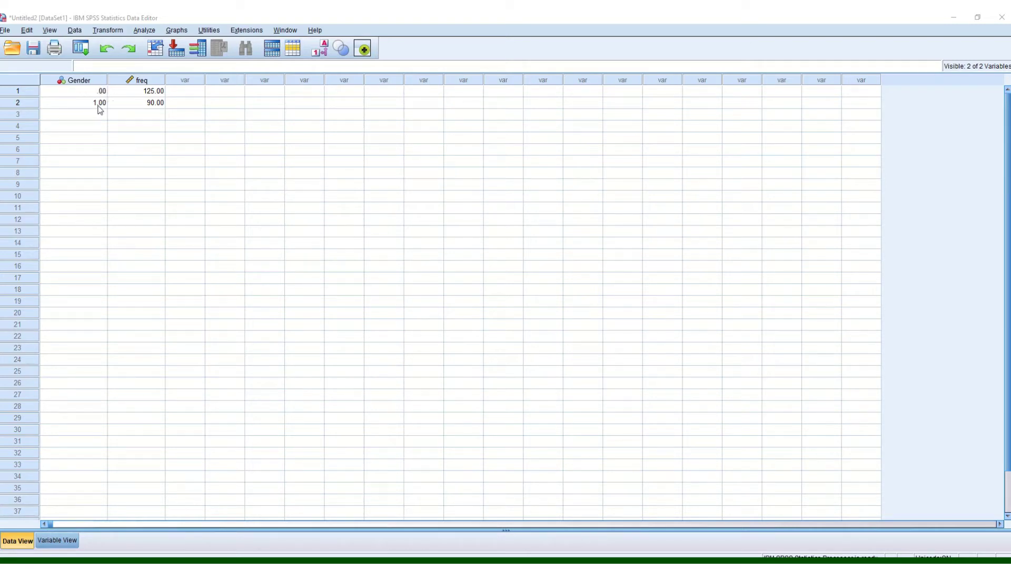
# Step: Check the value labels defined for the Gender variable and return to the data
pyautogui.click(59, 541)
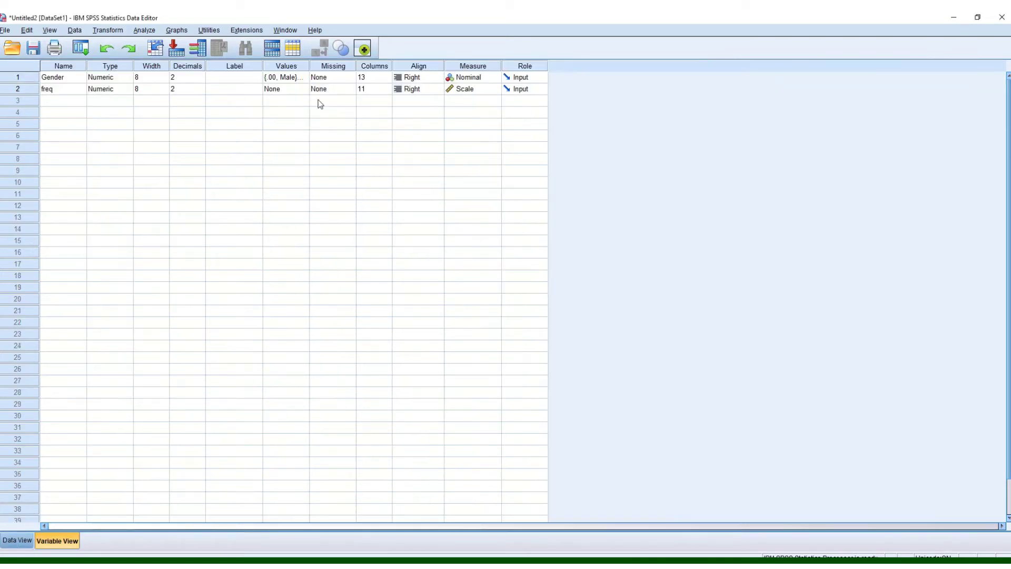
pyautogui.click(305, 79)
pyautogui.click(304, 77)
pyautogui.click(477, 351)
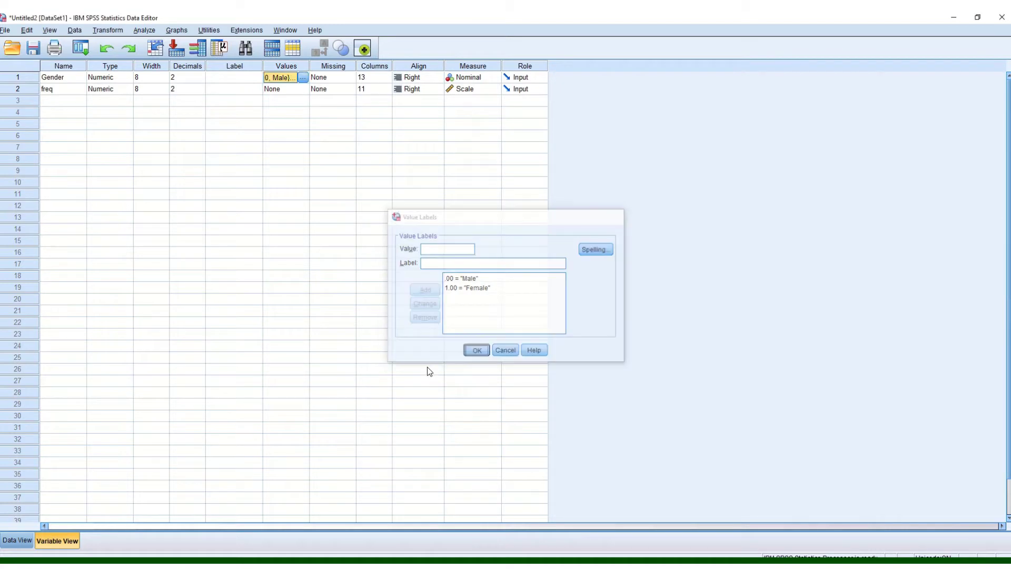
pyautogui.click(17, 540)
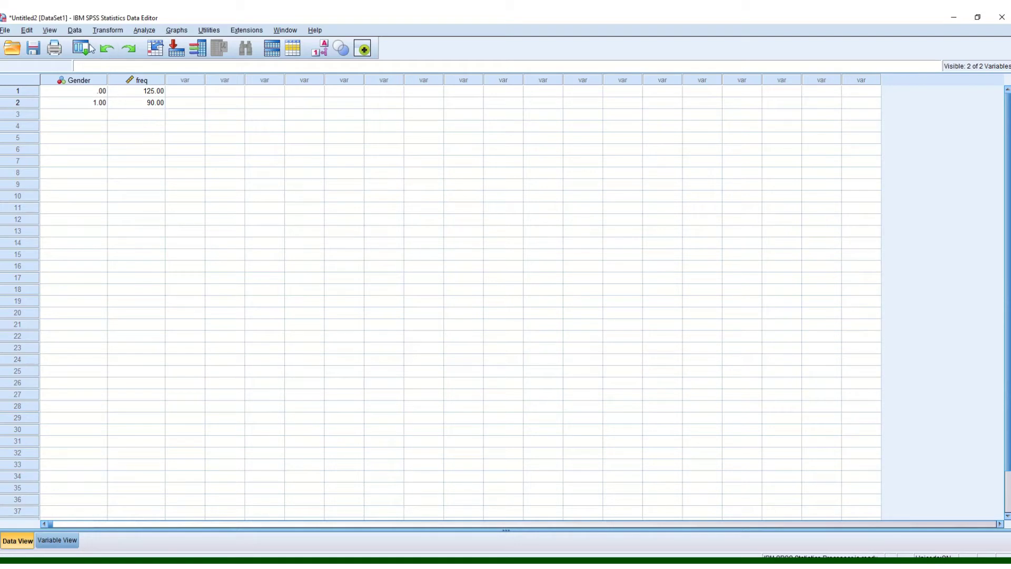
# Step: Weight the cases by the freq variable and put the output window away
pyautogui.click(74, 31)
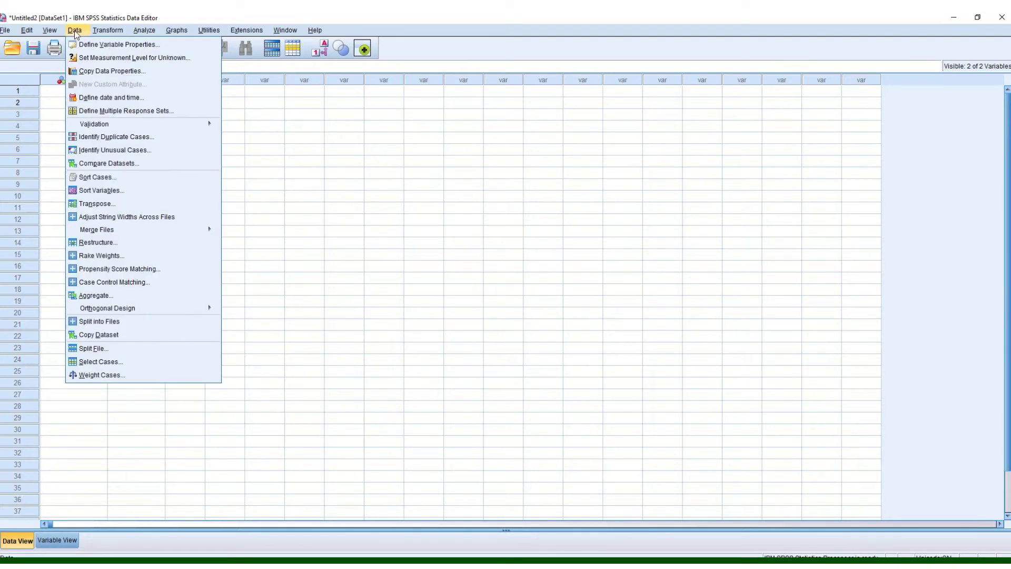
pyautogui.click(121, 374)
pyautogui.click(382, 239)
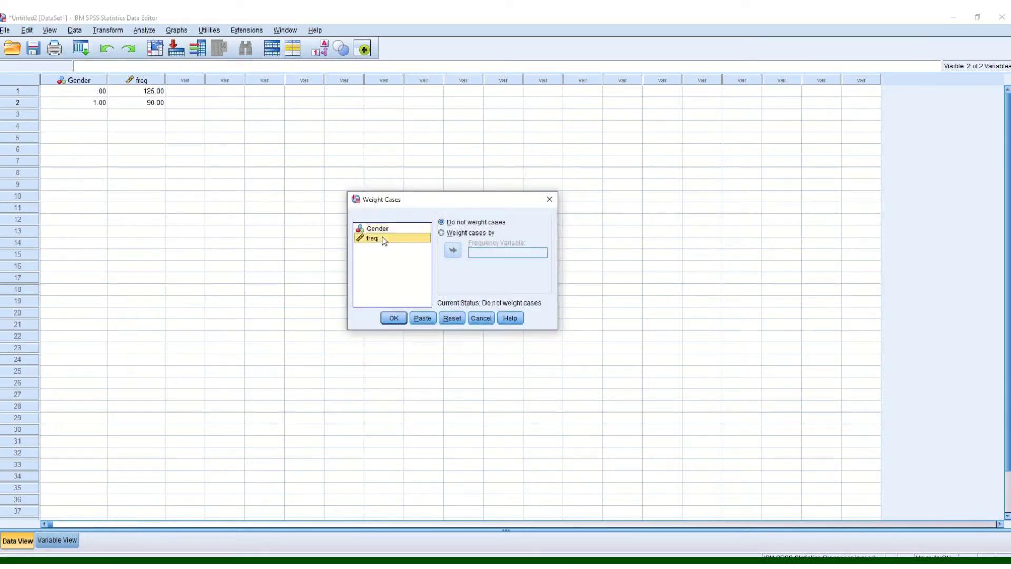
pyautogui.click(441, 233)
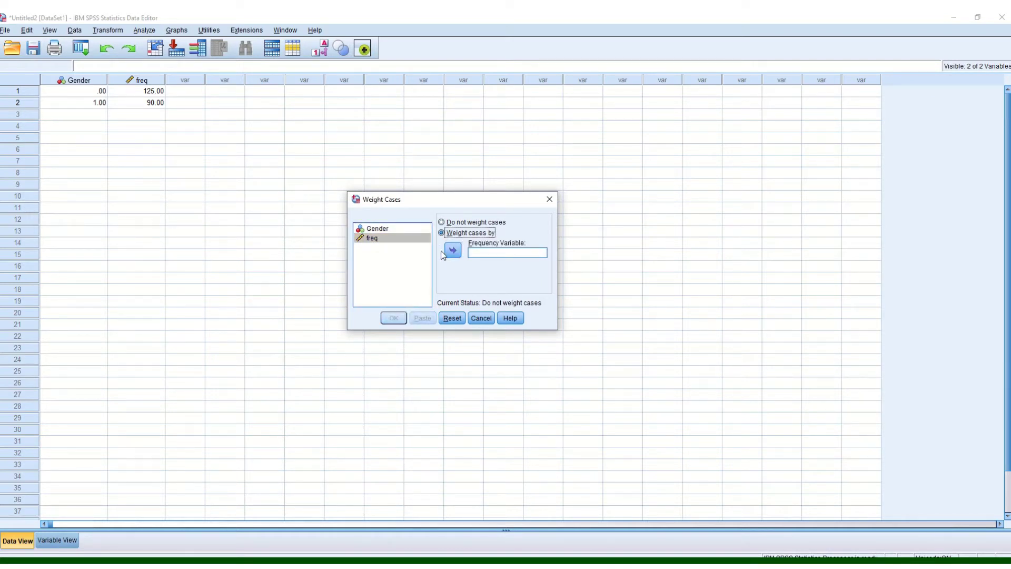
pyautogui.click(453, 250)
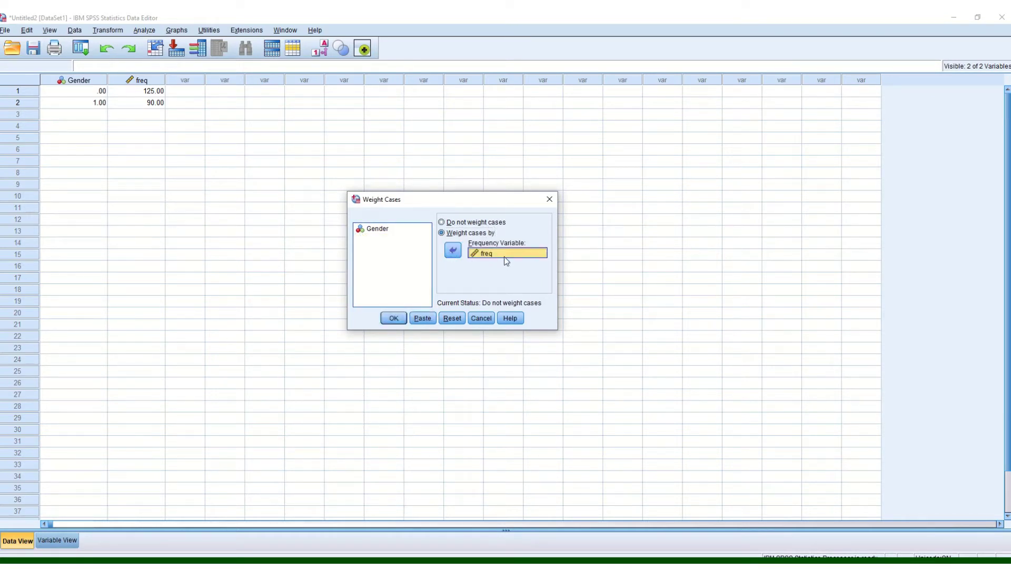
pyautogui.click(402, 314)
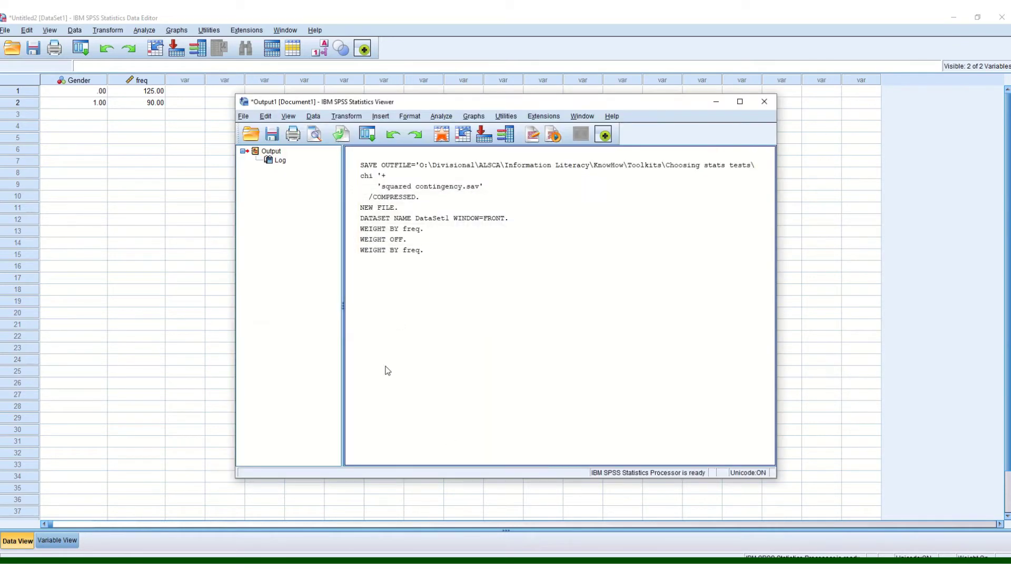
pyautogui.click(546, 220)
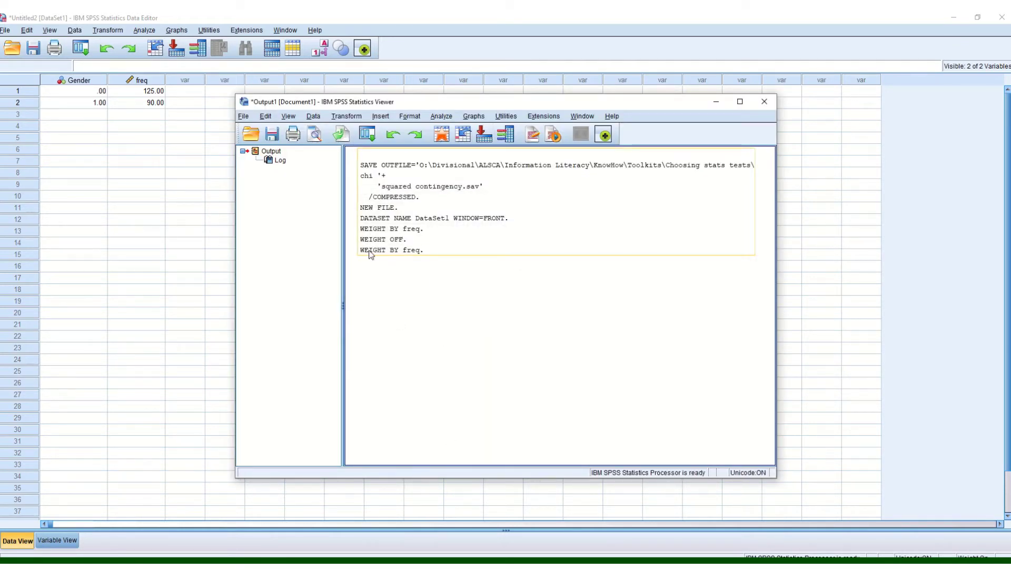
pyautogui.click(716, 104)
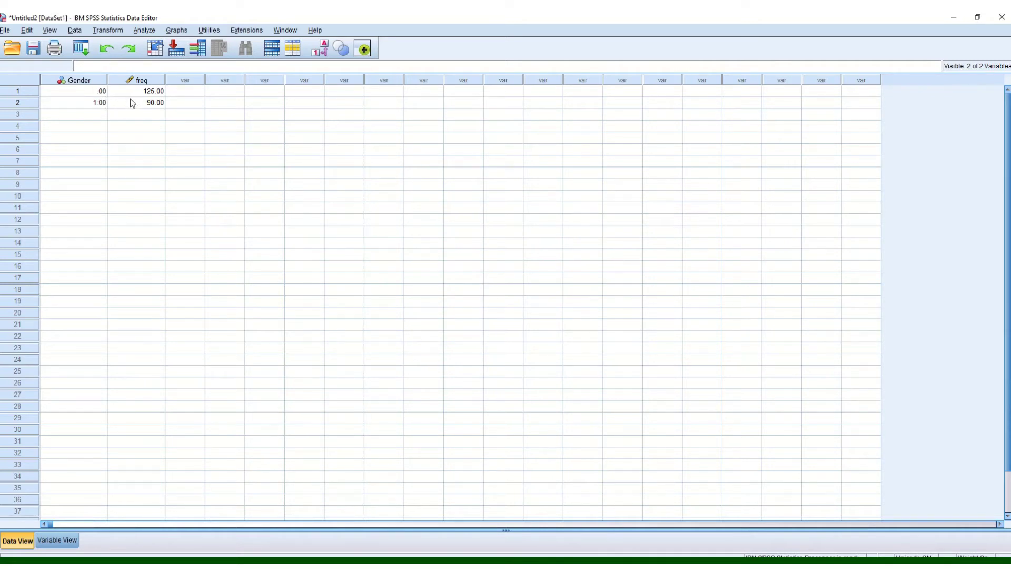
# Step: Set up a legacy nonparametric chi-square test with Gender as the test variable
pyautogui.click(147, 31)
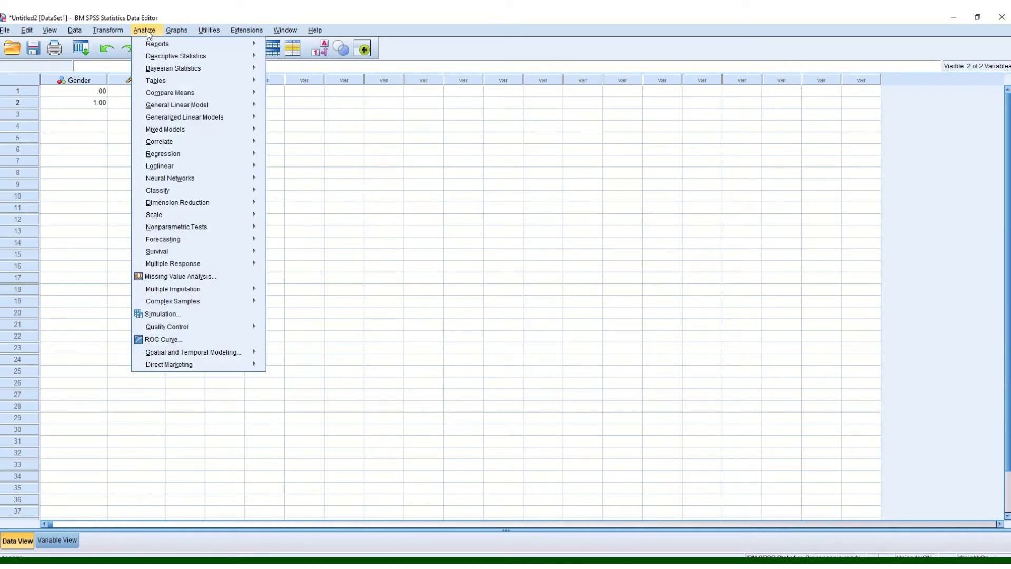
pyautogui.moveTo(179, 228)
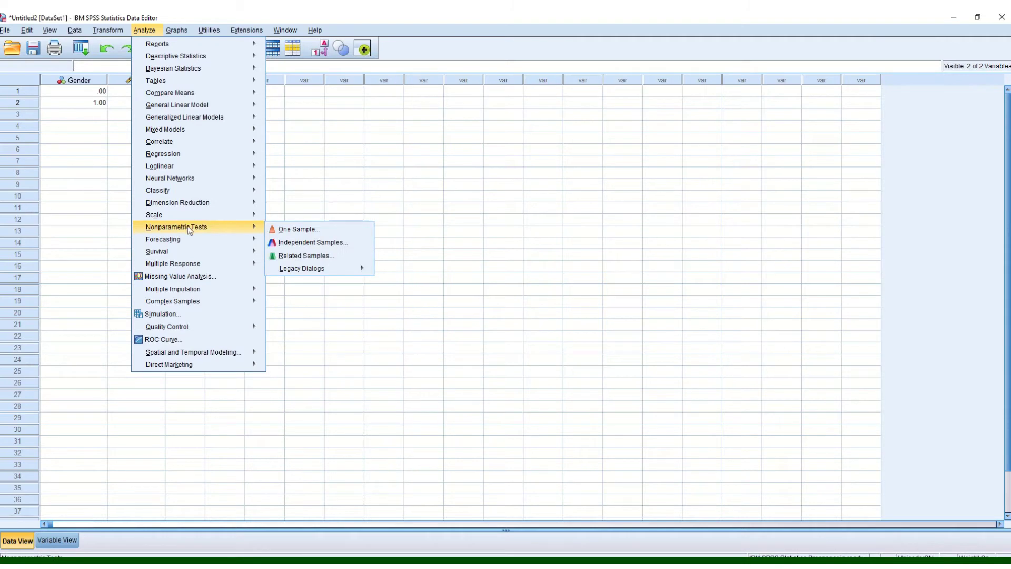
pyautogui.moveTo(290, 271)
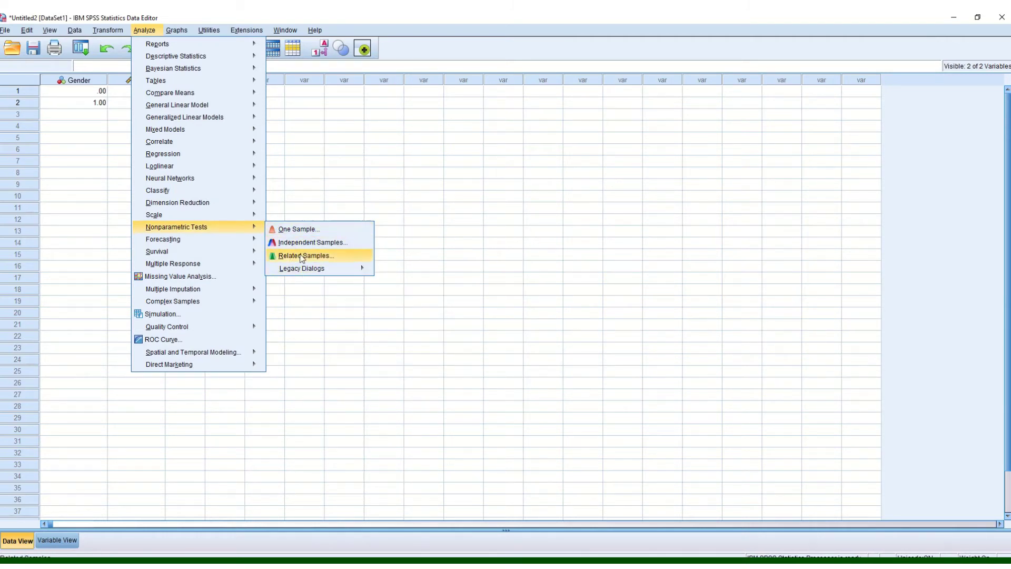
pyautogui.moveTo(326, 270)
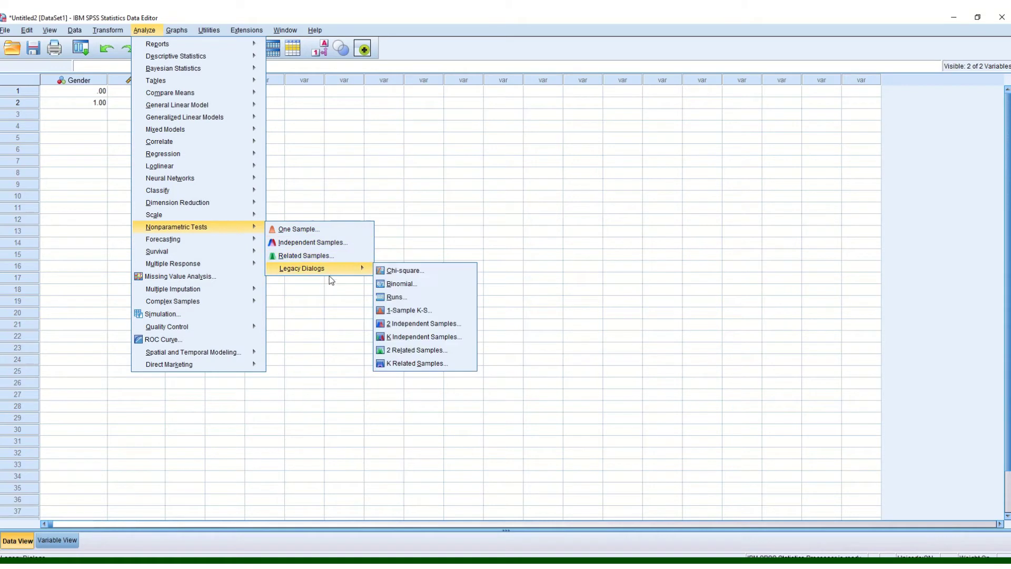
pyautogui.click(403, 271)
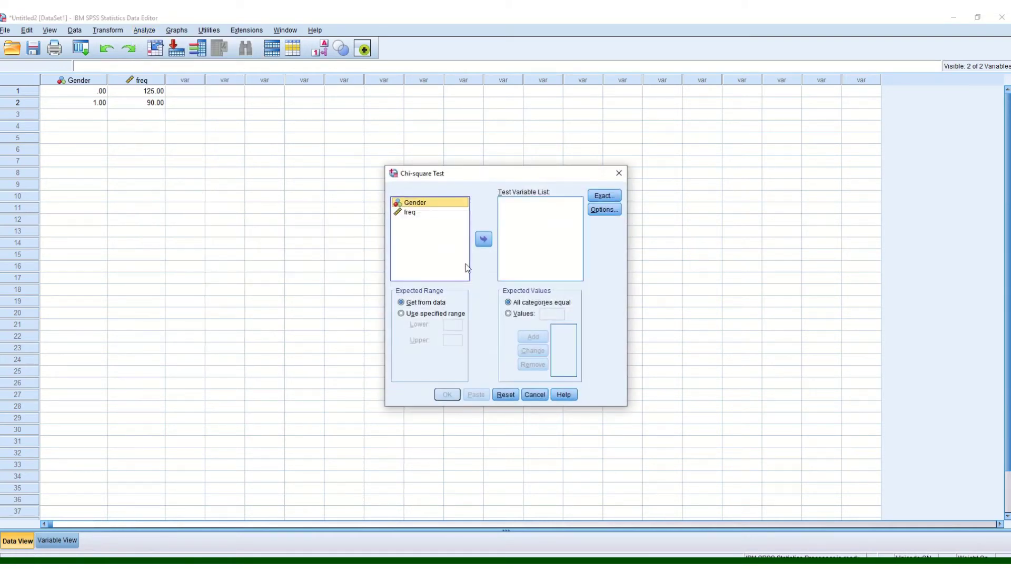
pyautogui.click(480, 242)
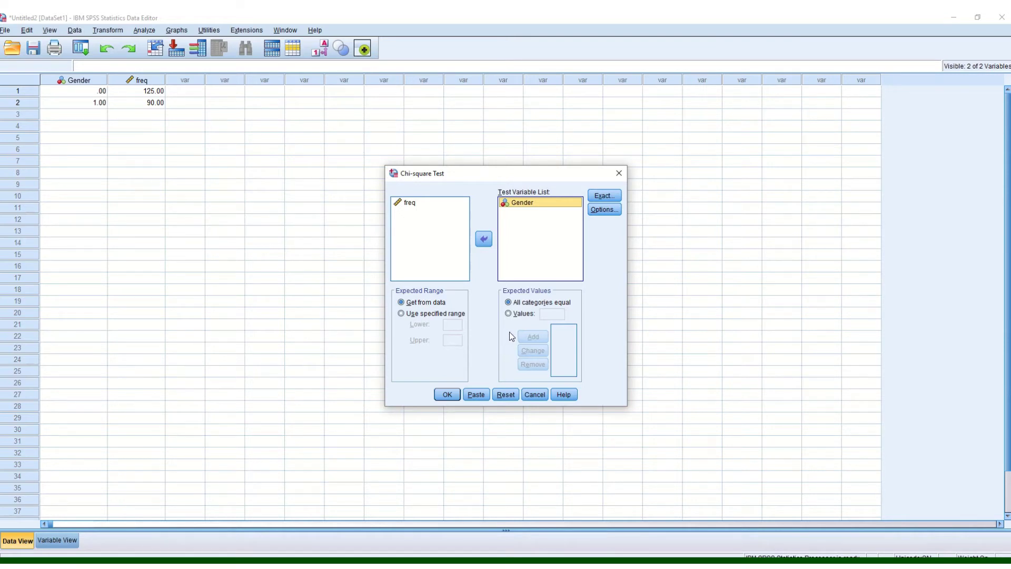
# Step: Run the chi-square test with expected values set to all categories equal, and put the output window away
pyautogui.click(509, 314)
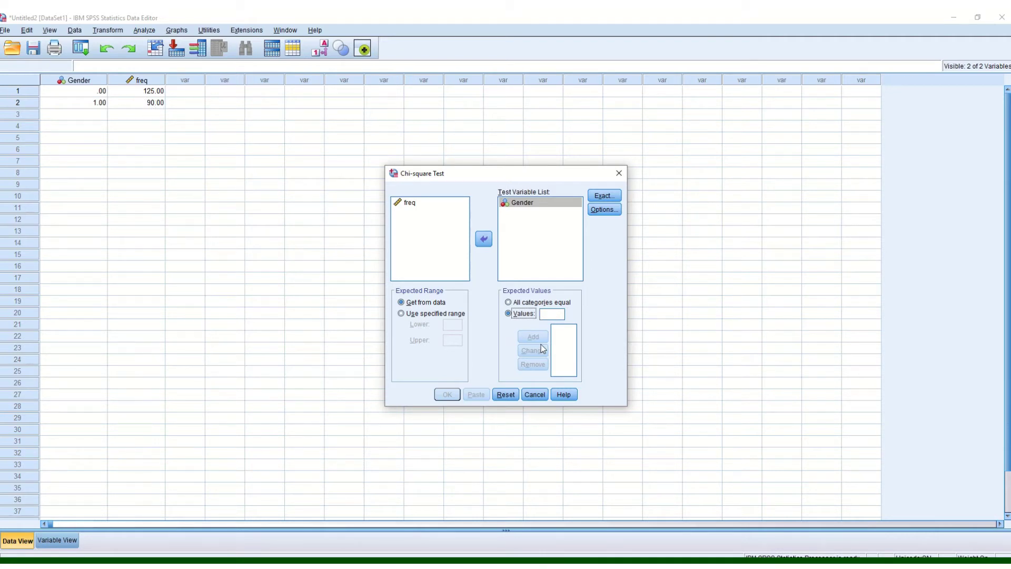
pyautogui.click(508, 303)
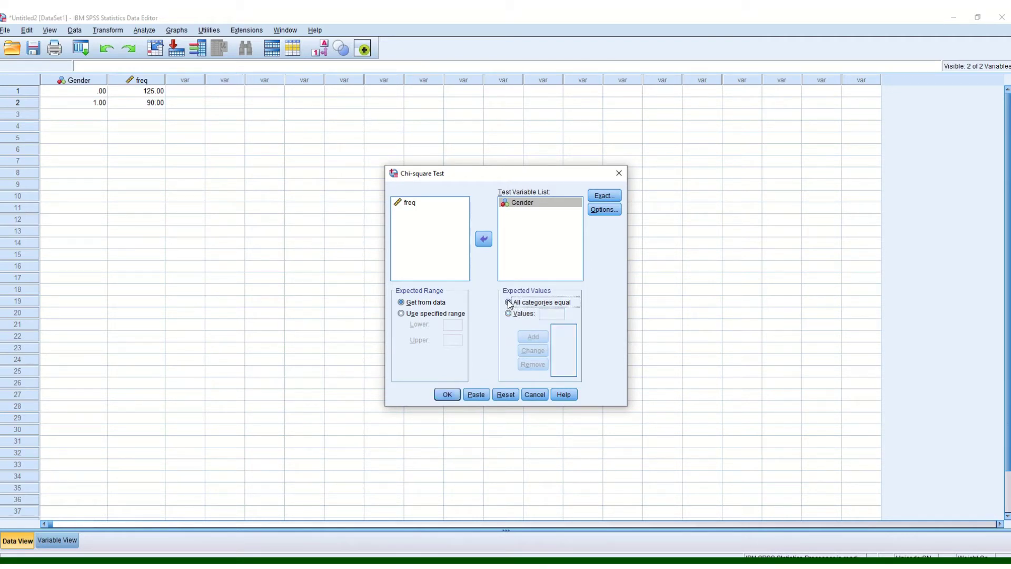
pyautogui.click(447, 394)
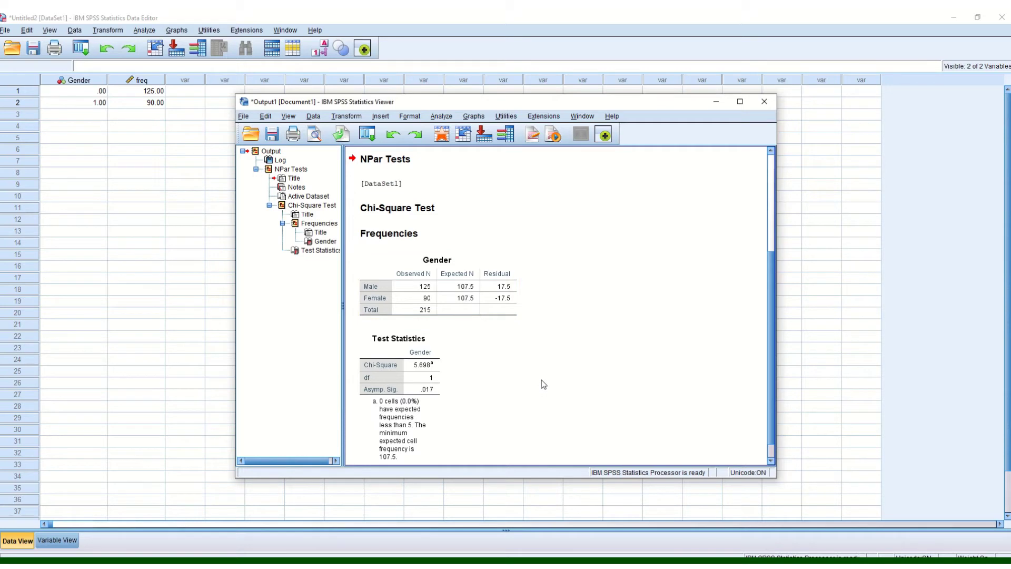
pyautogui.click(715, 107)
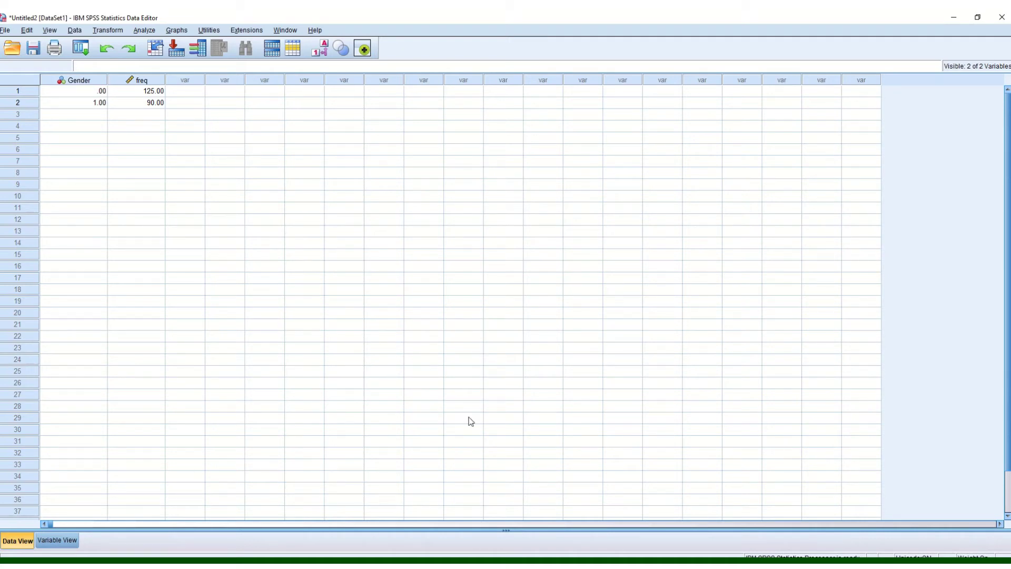
# Step: Switch to the chi squared contingency.sav dataset and clear its cell selection
pyautogui.moveTo(453, 563)
pyautogui.click(356, 531)
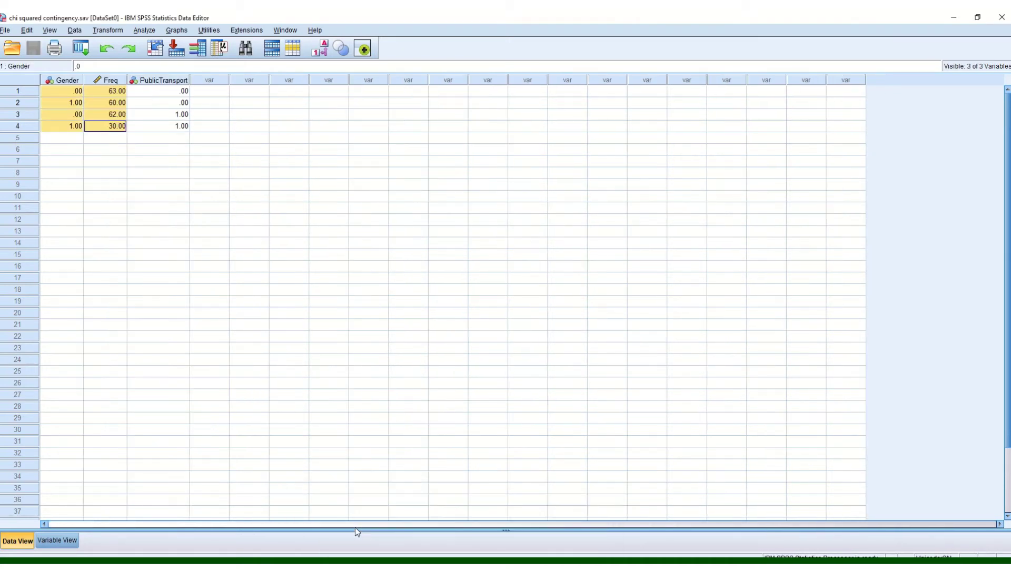
pyautogui.click(176, 173)
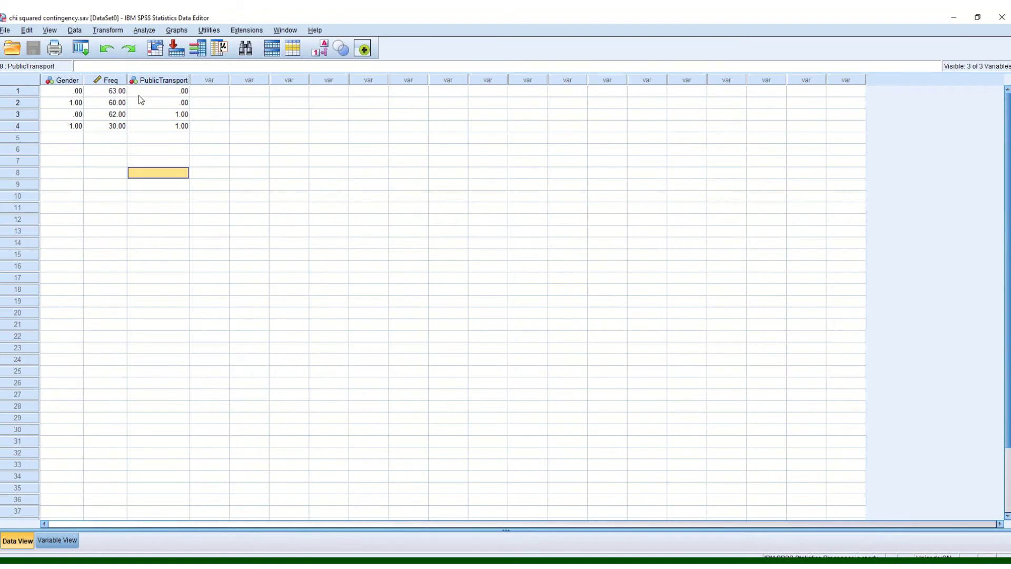
# Step: Check the value labels defined for the PublicTransport variable and return to the data
pyautogui.click(63, 539)
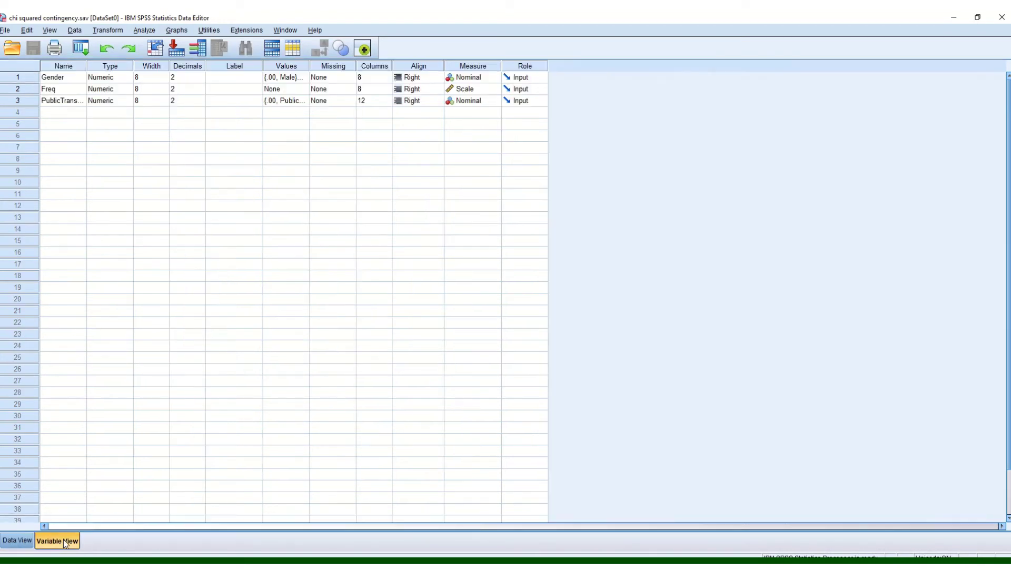
pyautogui.click(302, 103)
pyautogui.click(305, 101)
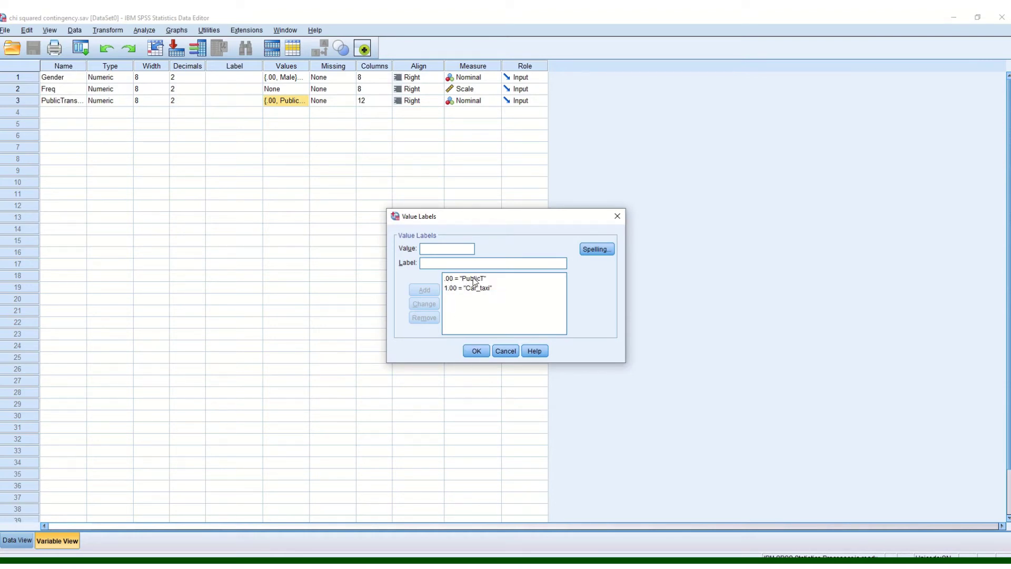
pyautogui.click(476, 351)
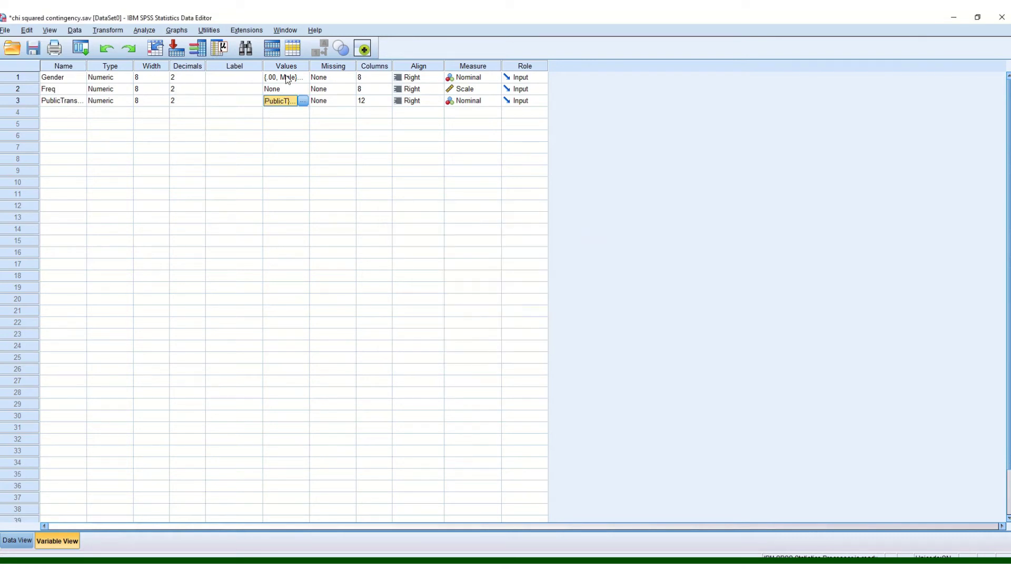
pyautogui.click(16, 540)
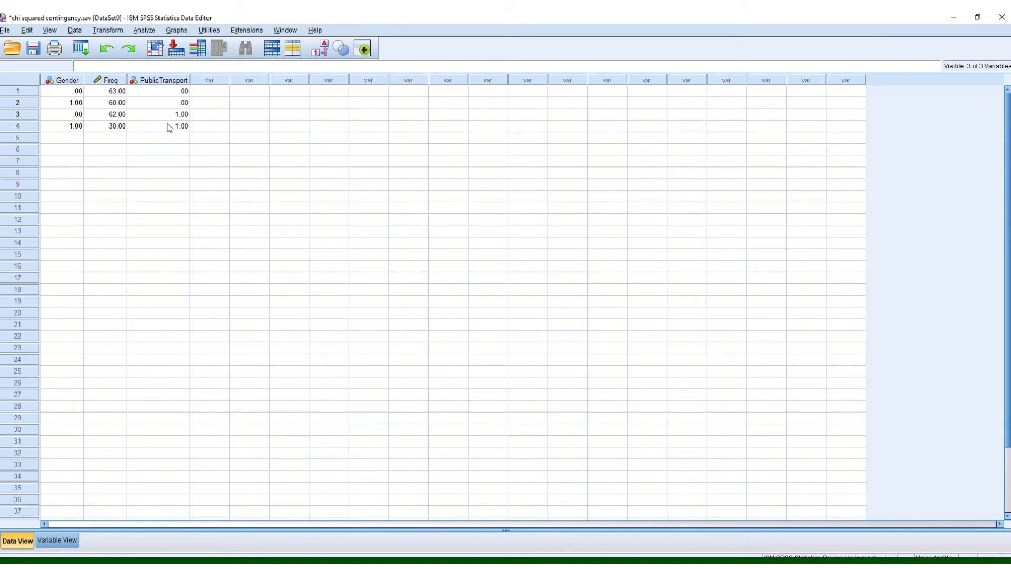
# Step: Weight the cases of the contingency dataset by the Freq variable
pyautogui.click(75, 30)
pyautogui.click(104, 375)
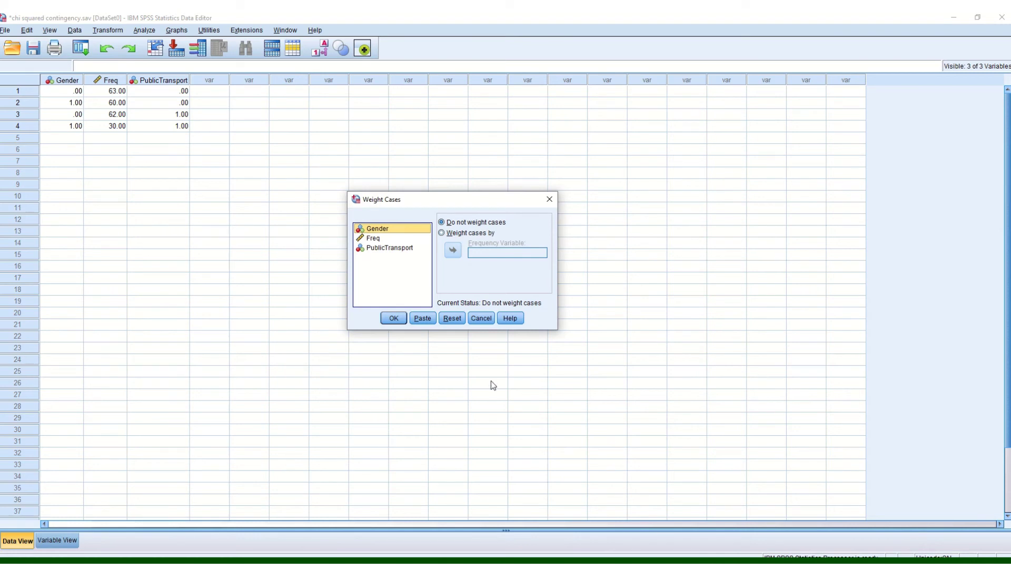
pyautogui.click(376, 240)
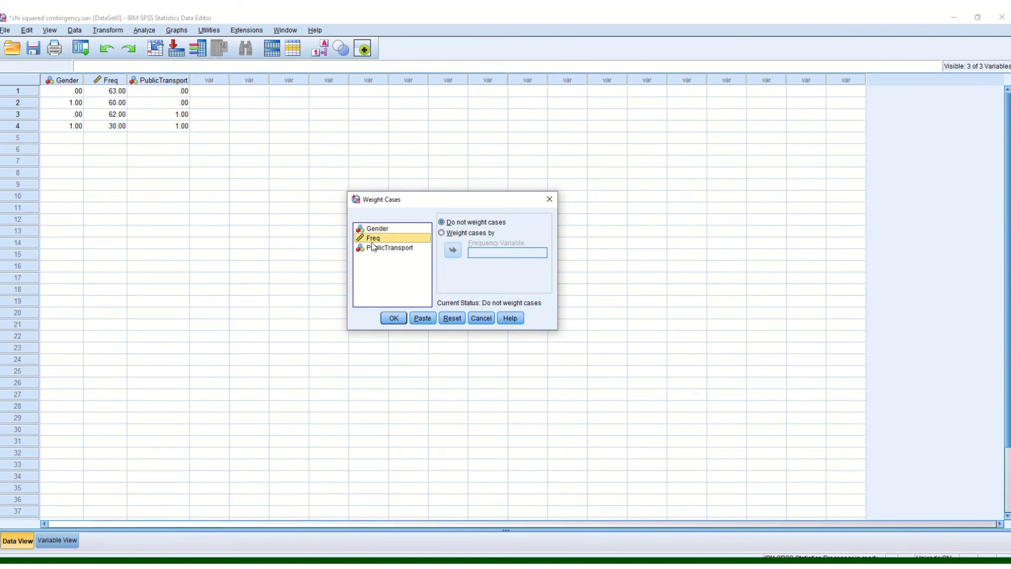
pyautogui.click(441, 234)
pyautogui.click(373, 238)
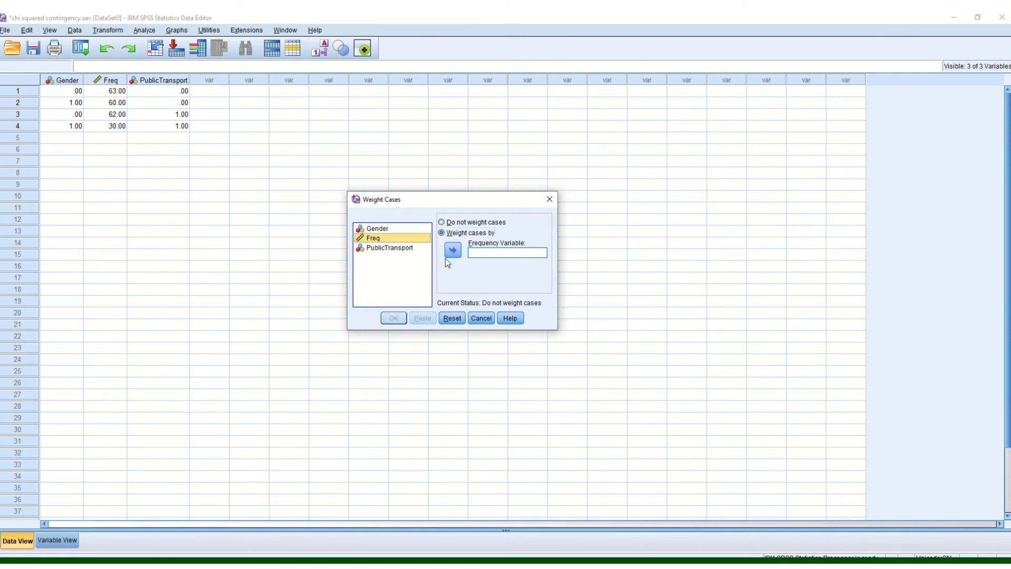
pyautogui.click(453, 250)
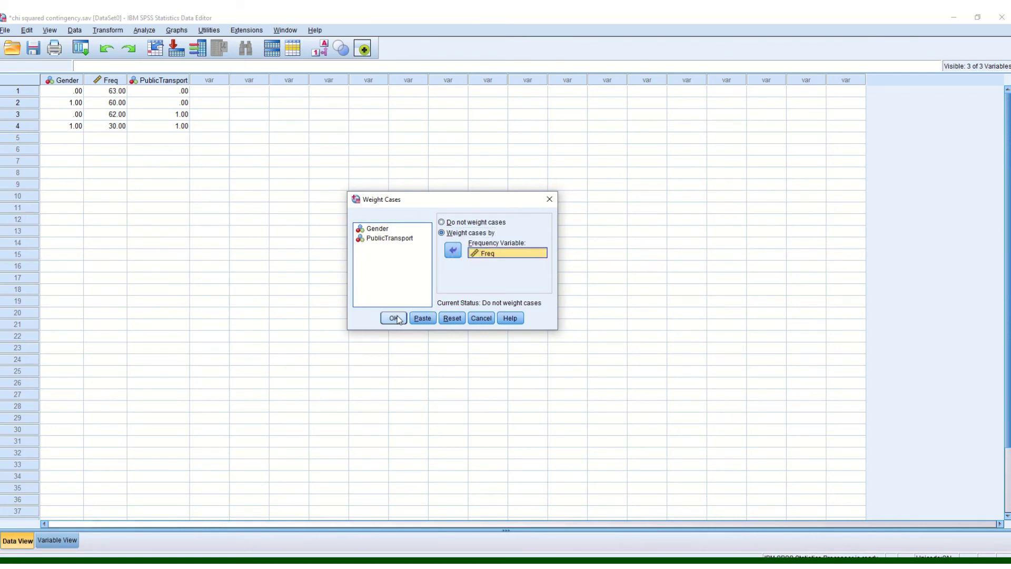
pyautogui.click(394, 318)
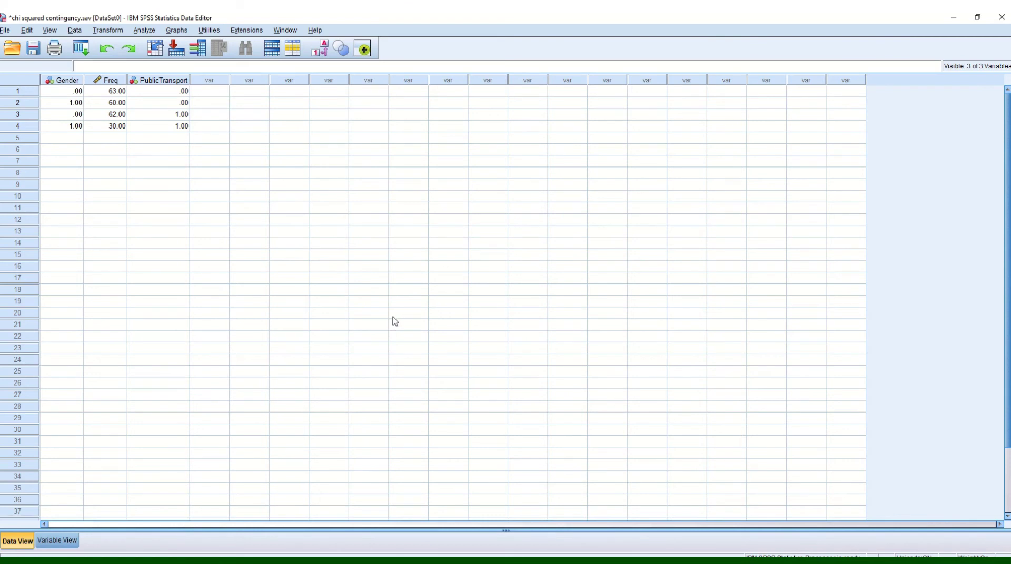
# Step: Set up a crosstab with Gender in the rows and PublicTransport in the columns
pyautogui.click(146, 30)
pyautogui.moveTo(204, 54)
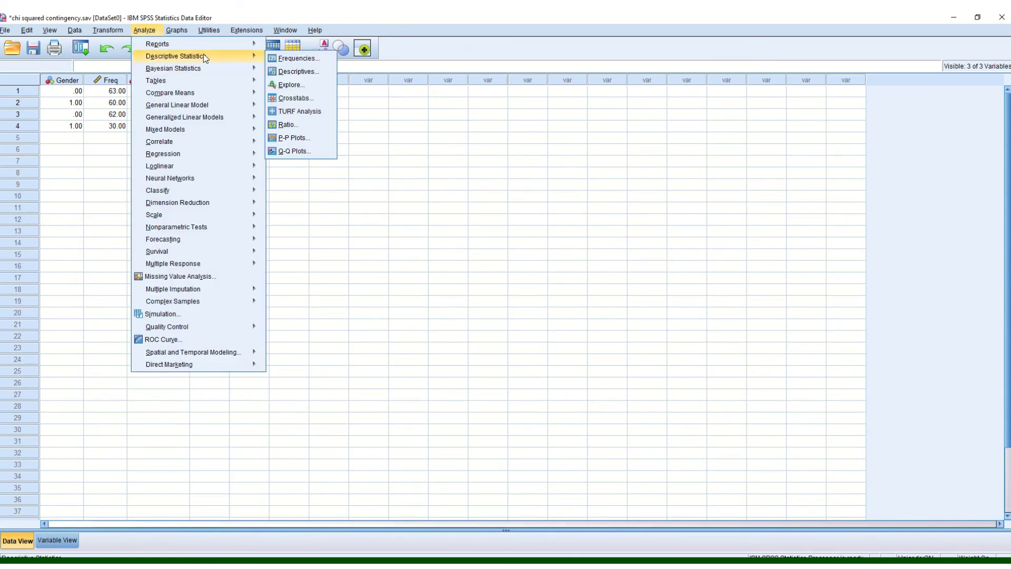
pyautogui.click(295, 94)
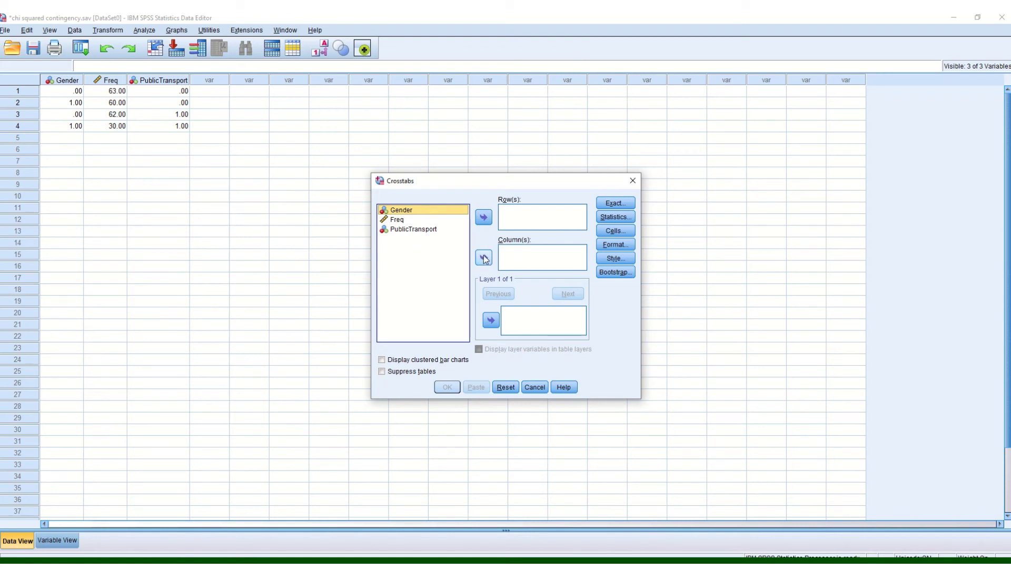
pyautogui.click(483, 217)
pyautogui.click(408, 220)
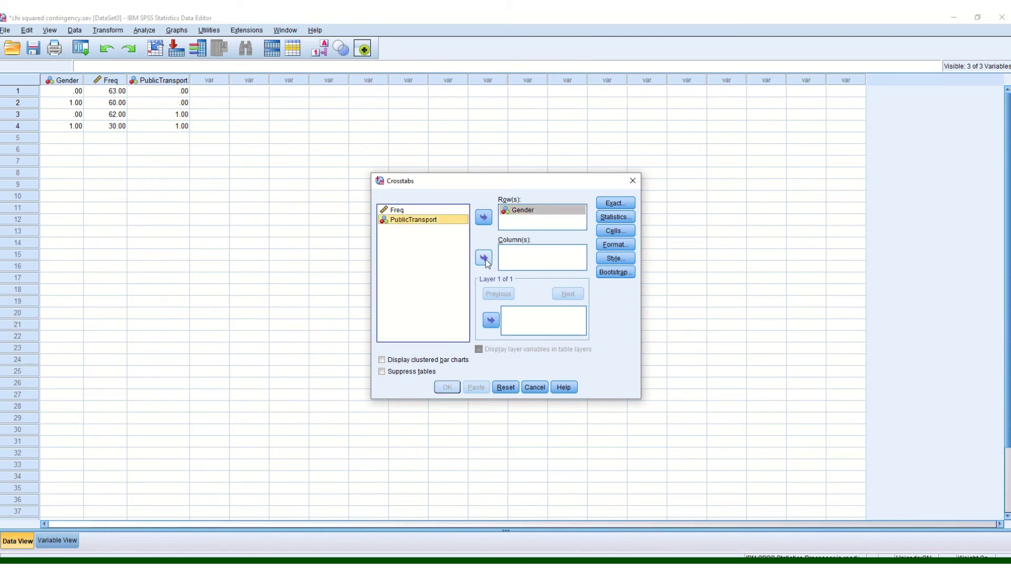
pyautogui.click(485, 259)
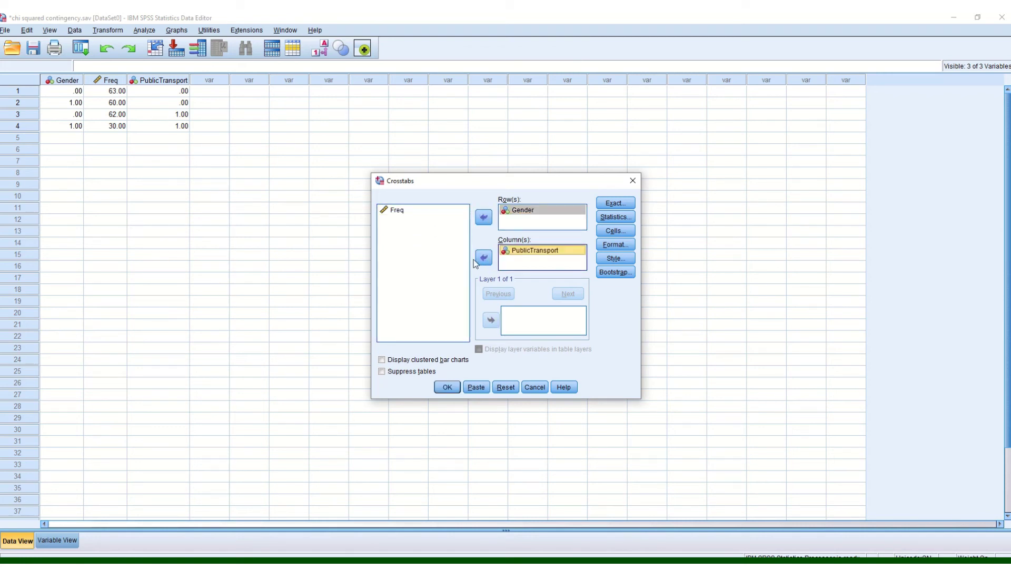
# Step: Add the Chi-square statistic to the Gender by PublicTransport crosstab and run the analysis
pyautogui.click(626, 221)
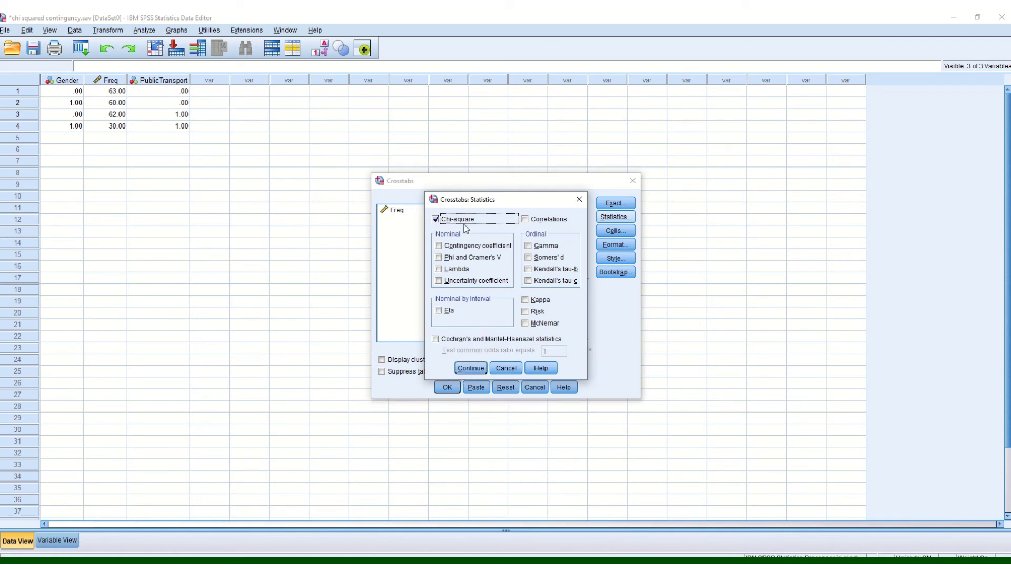
pyautogui.click(473, 369)
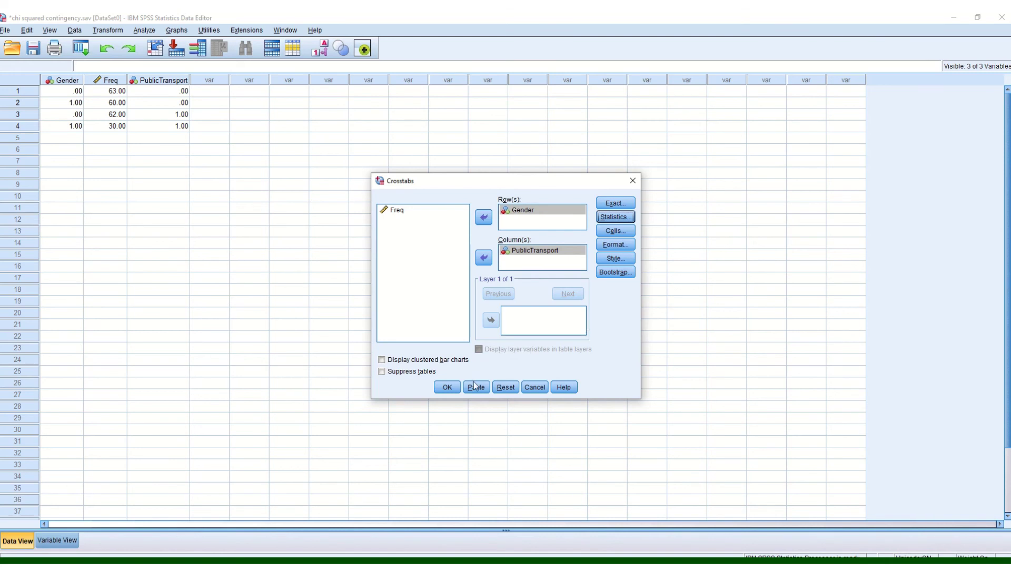
pyautogui.click(447, 387)
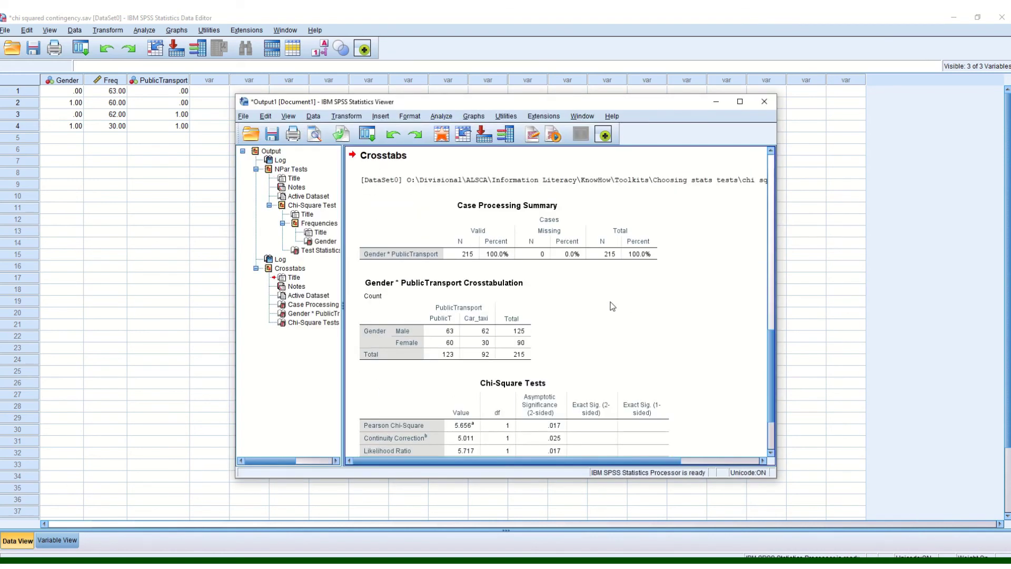
# Step: Examine the case processing summary, the Gender by PublicTransport crosstabulation and the chi-square test results in the output
pyautogui.scroll(-1, 612, 306)
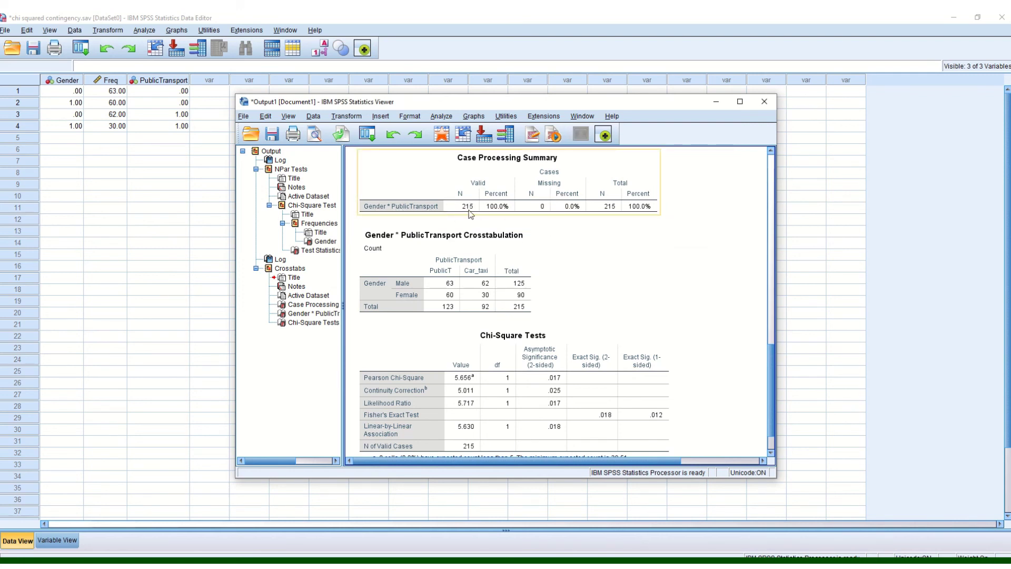
pyautogui.scroll(-2, 441, 265)
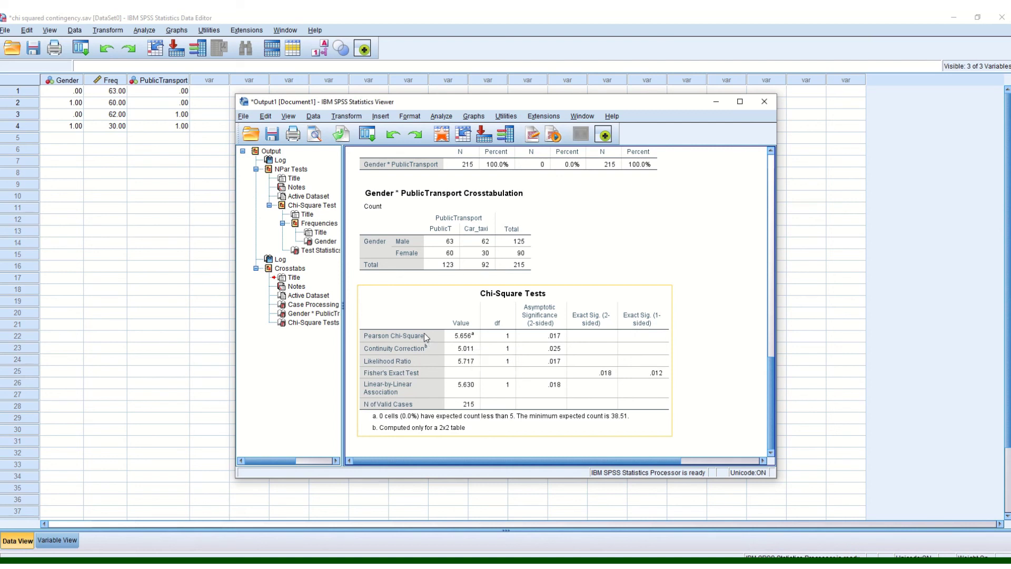
pyautogui.click(423, 239)
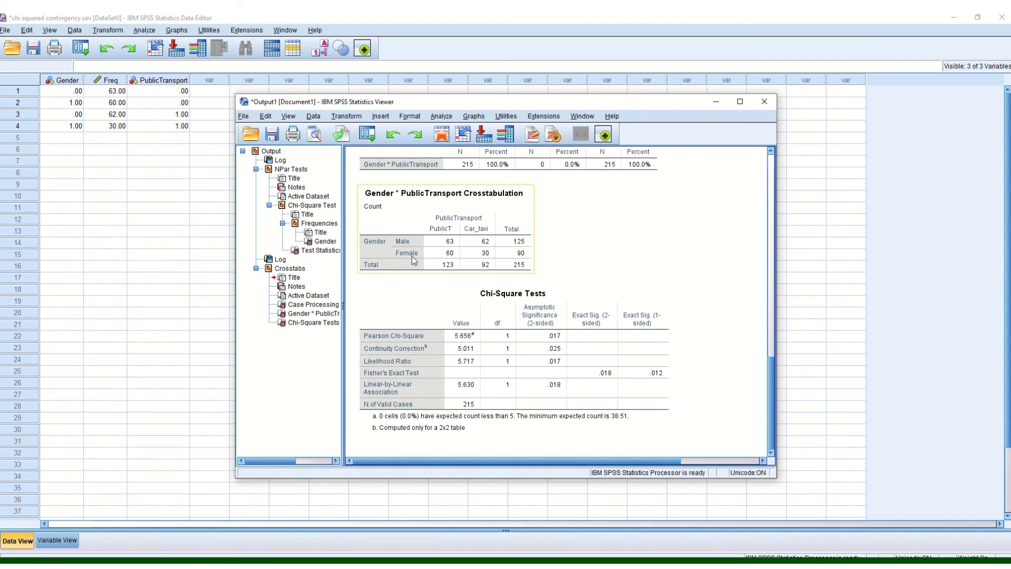
pyautogui.click(514, 328)
pyautogui.click(574, 278)
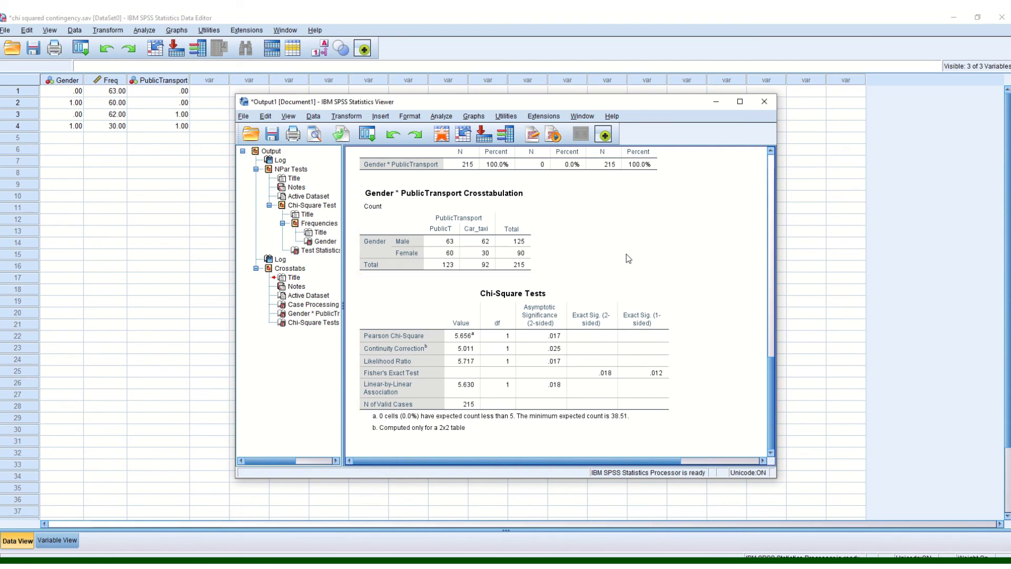